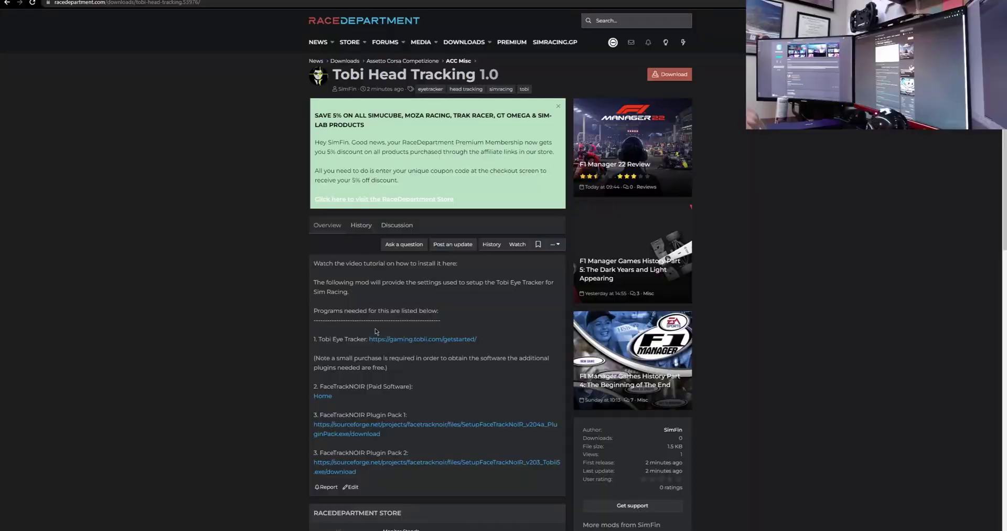
- Follow the gaming.tobii.com/getstarted link under Tobi Eye Tracker on the mod page
click(375, 339)
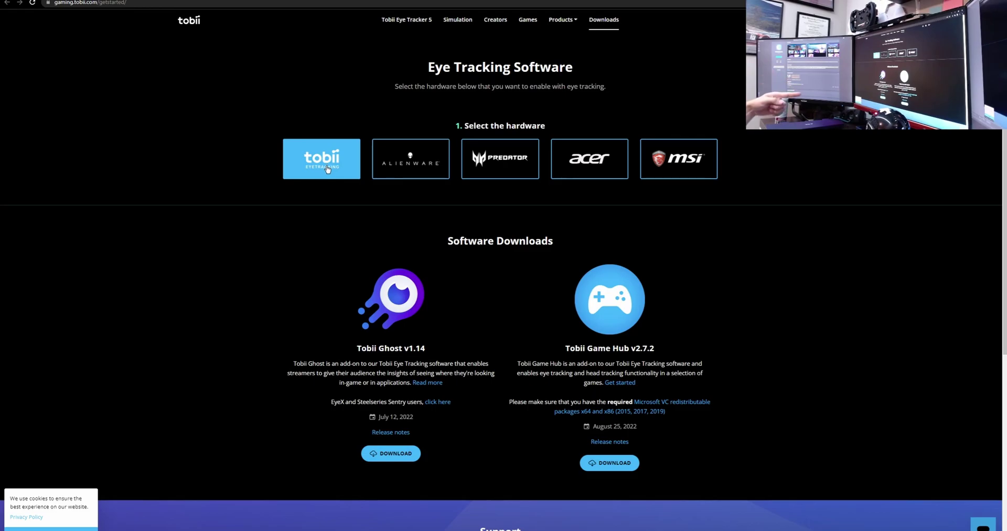
- Choose Tobii hardware and the Tobii Eye Tracker 5 device, then download the Windows software
click(328, 169)
click(492, 237)
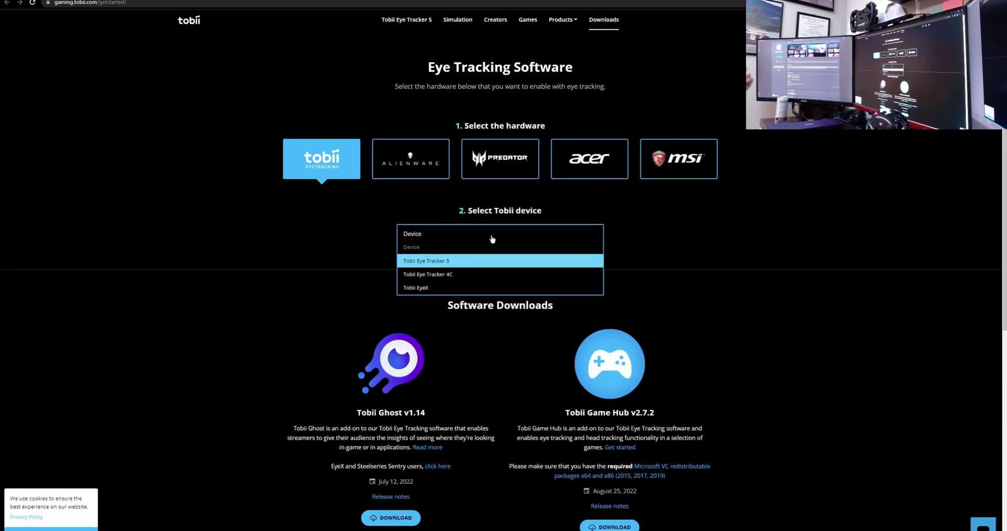
click(472, 260)
scroll(275, 353, down, 2)
click(275, 350)
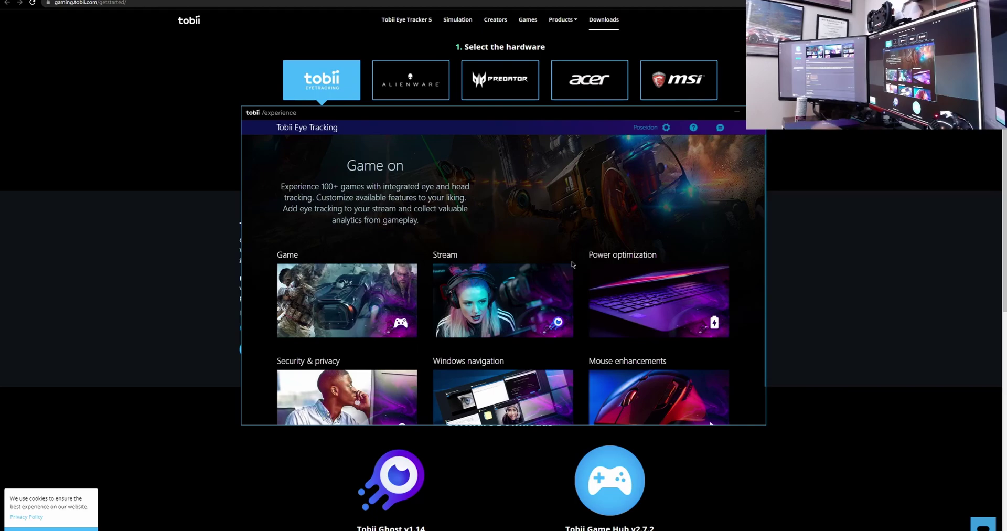
- View Tobii's Power optimization settings, then go to the FaceTrackNoIR v200 Download page
click(643, 286)
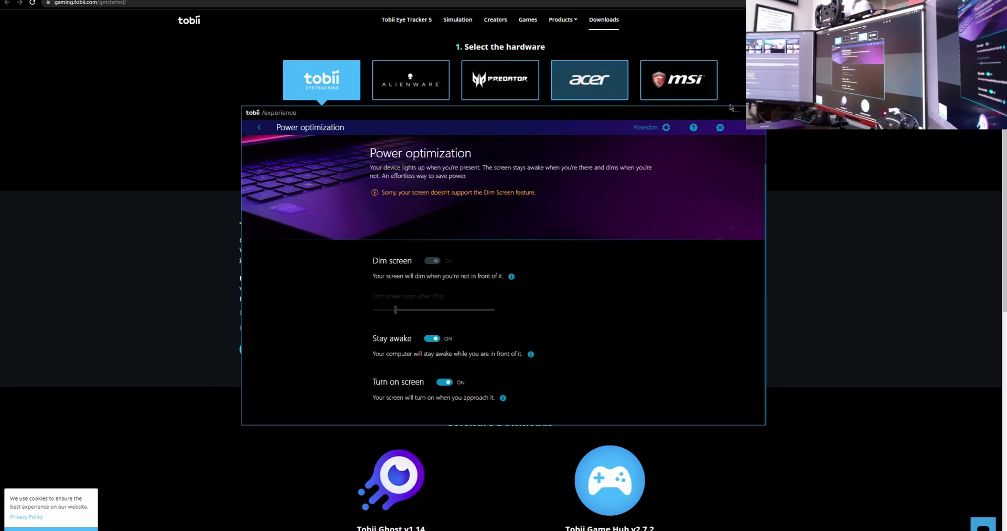
click(322, 238)
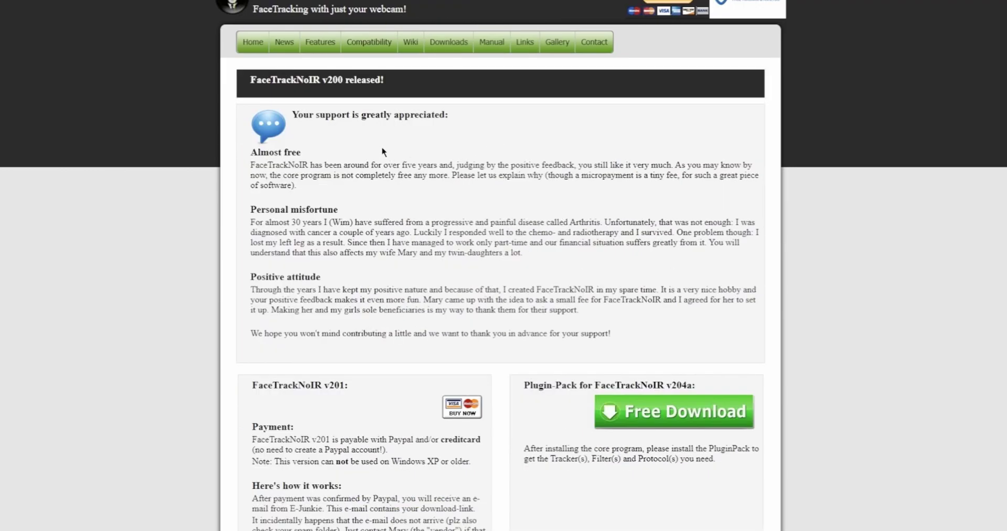
- Start the PayPal Buy Now purchase of FaceTrackNoIR v201 on the support page
scroll(382, 146, down, 3)
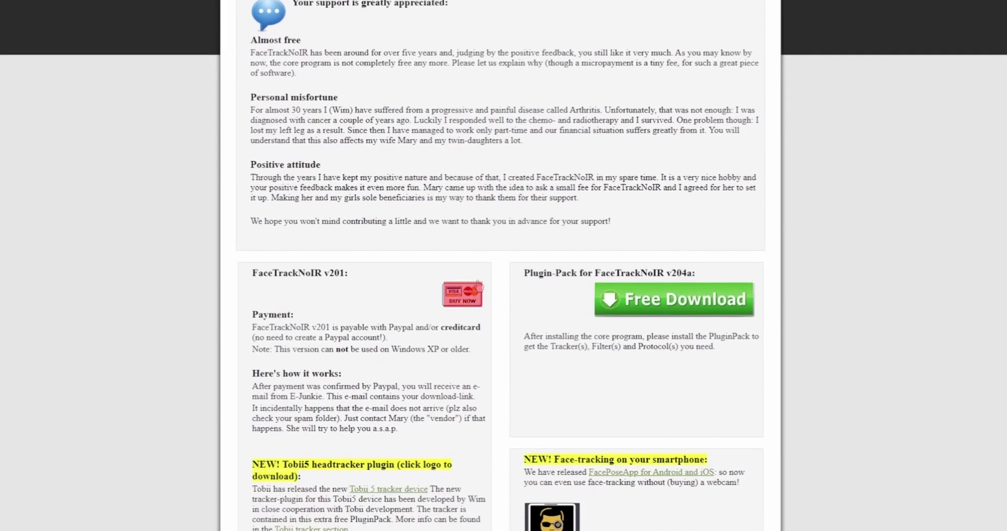
click(478, 287)
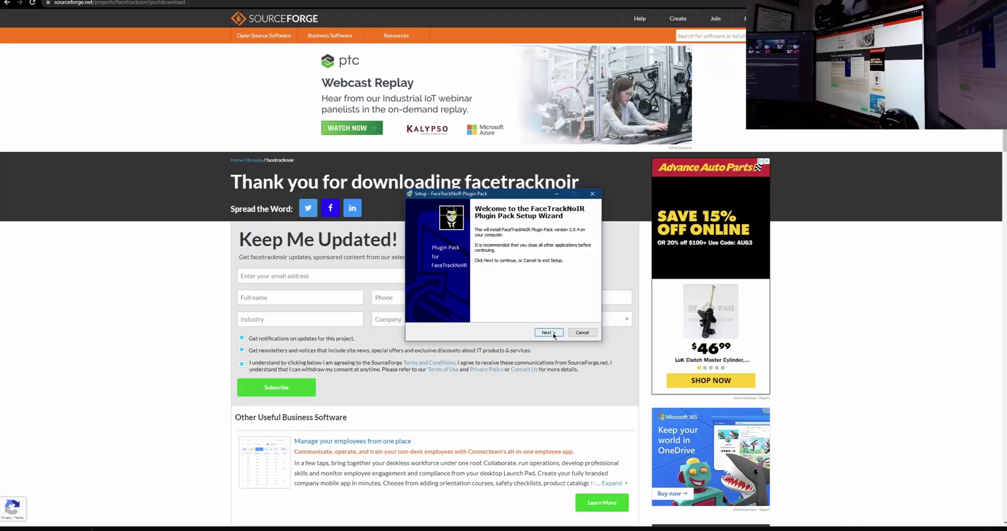
- Install the Plugin Pack through Welcome, License and Components, then name the Tobi settings folder
click(548, 332)
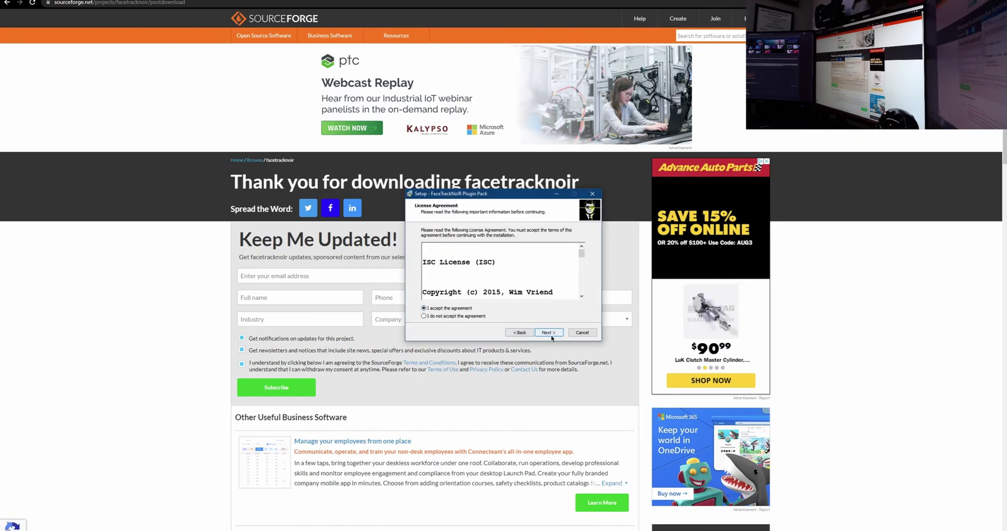
click(549, 332)
click(548, 332)
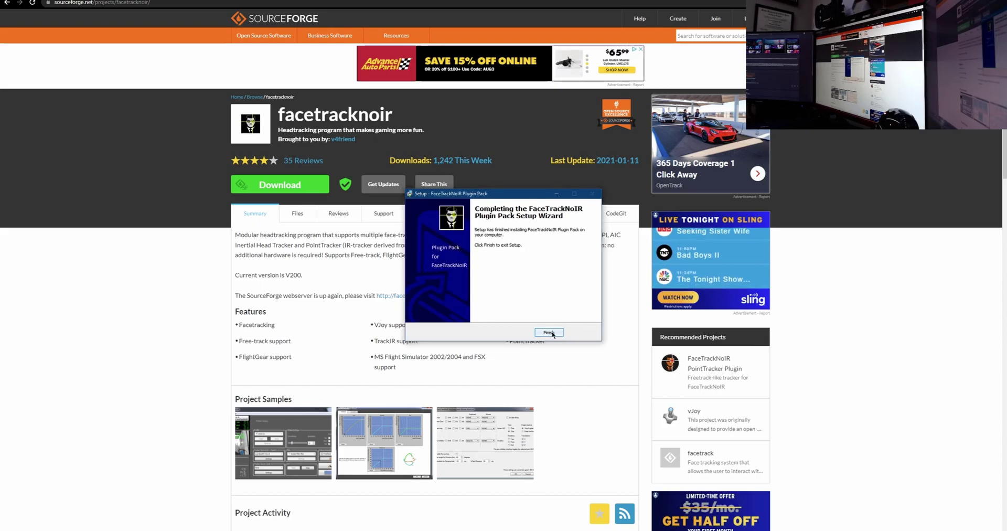
click(548, 332)
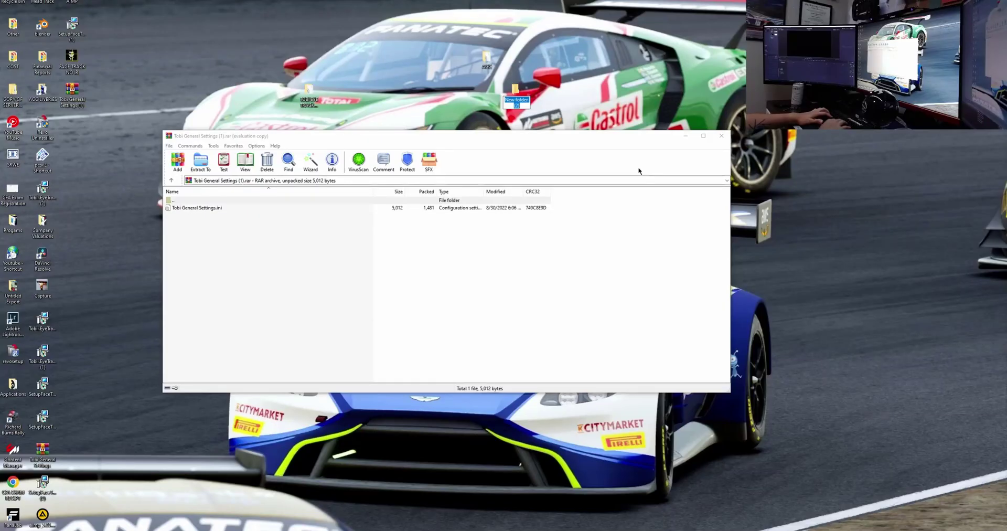
text(tti)
click(196, 208)
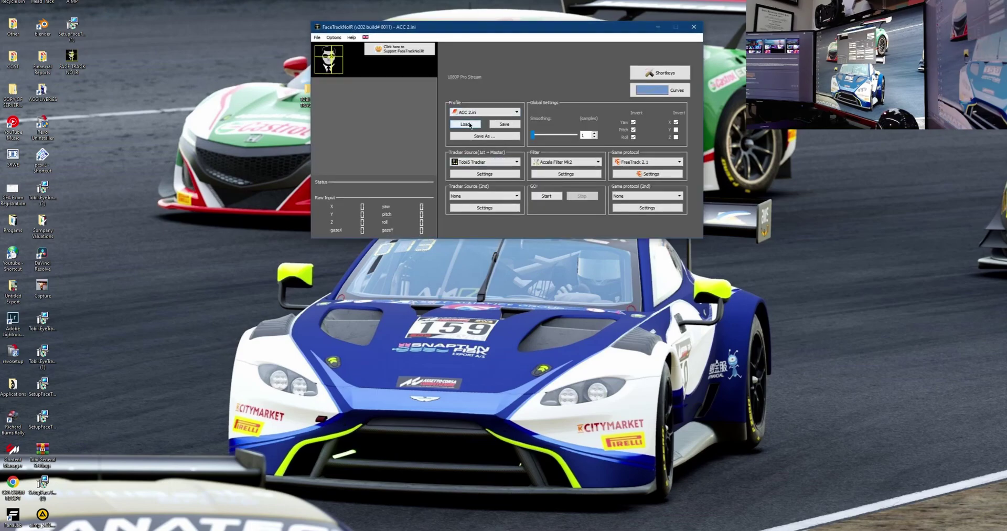
- Load Tobi General Settings.ini and start tracking with Tobii5 Tracker as the source
click(465, 124)
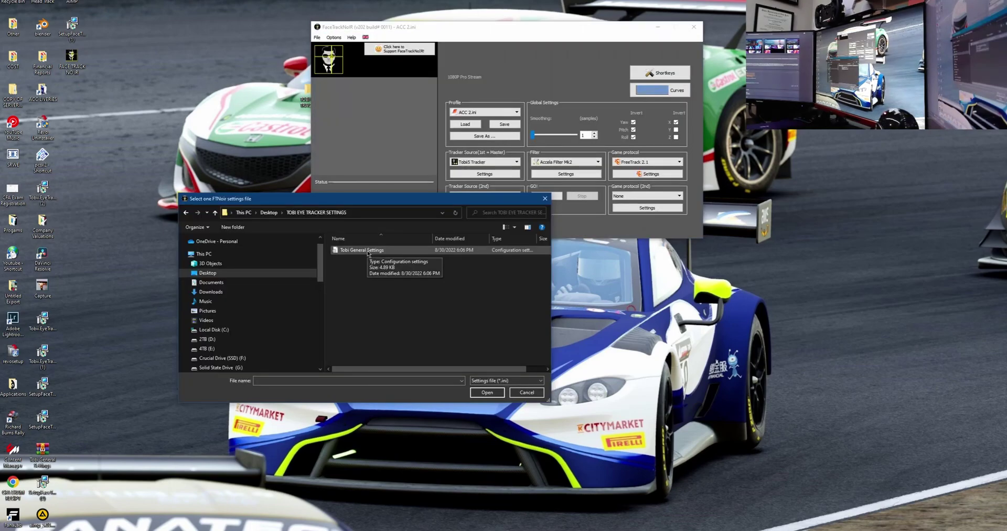
double_click(367, 251)
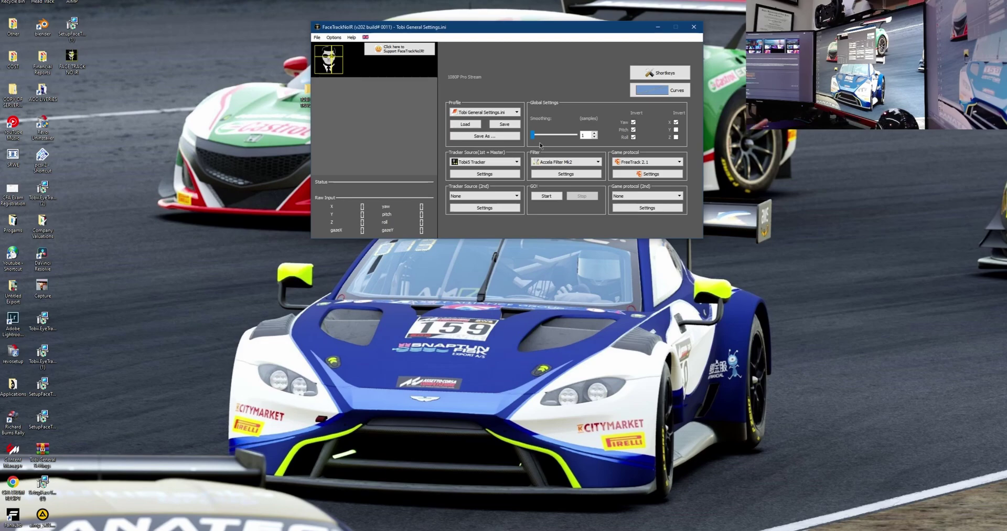
click(515, 165)
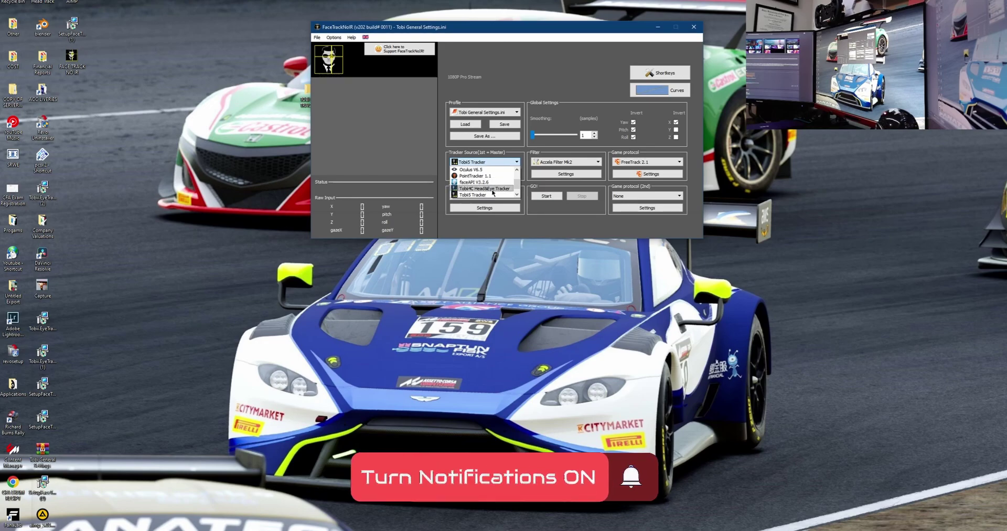
click(546, 195)
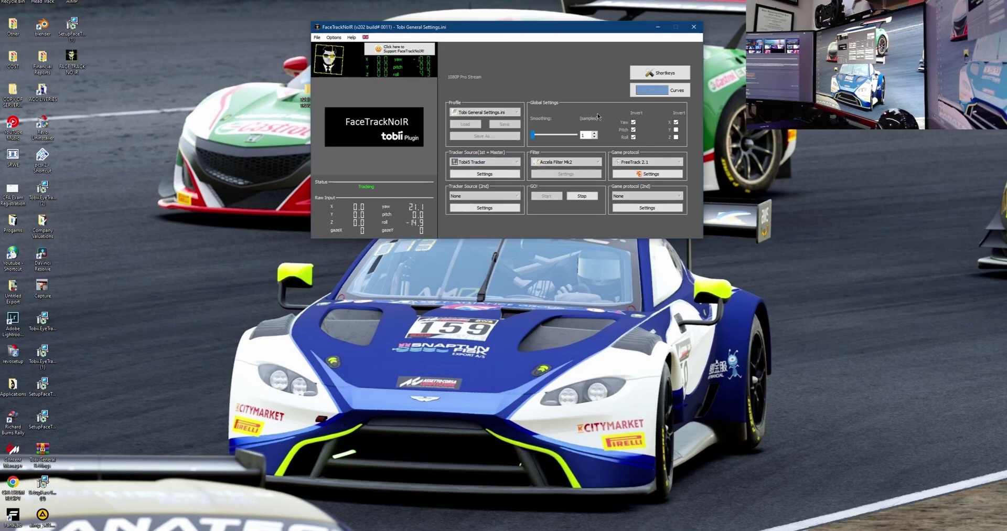
- In Shortkeys, leave the Game Zero joystick set to NONE
click(688, 79)
click(603, 152)
click(598, 150)
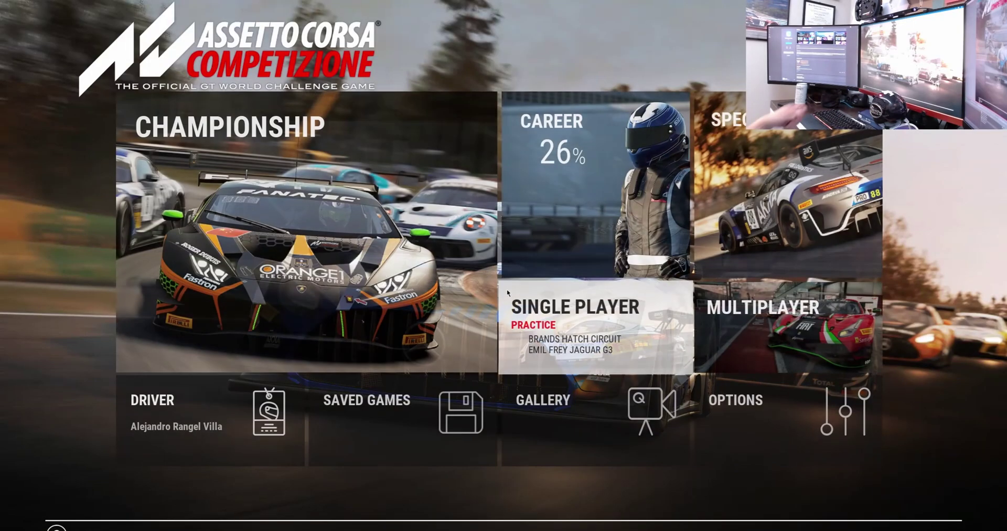
- Look through the game's CONTROLS settings under OPTIONS
click(739, 414)
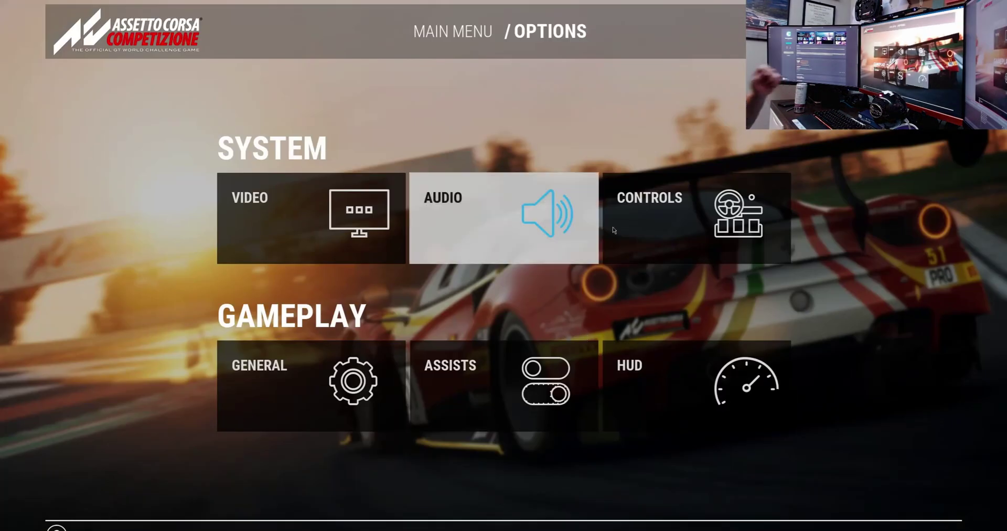
click(697, 218)
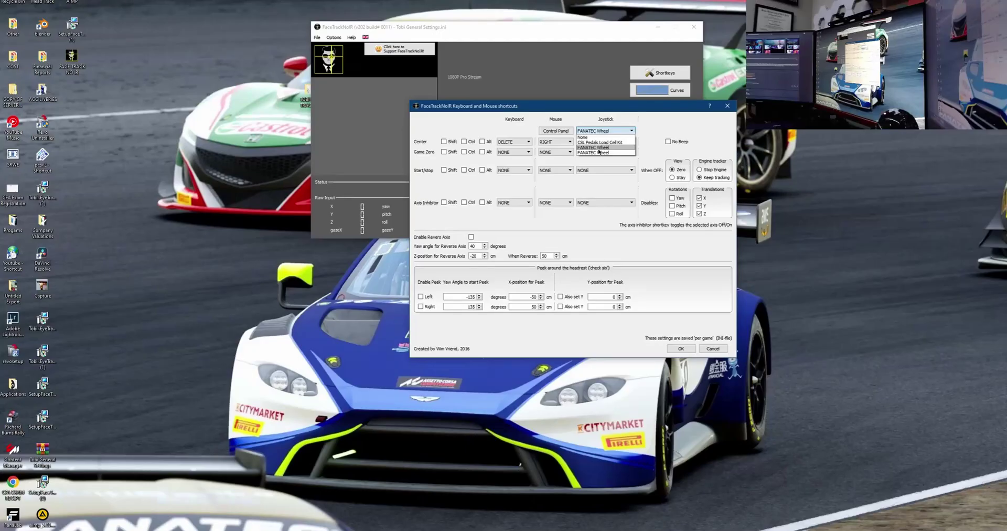
- Set the Center shortcut to FANATEC Wheel BUTTON11, save it, and start Tobii tracking
click(598, 149)
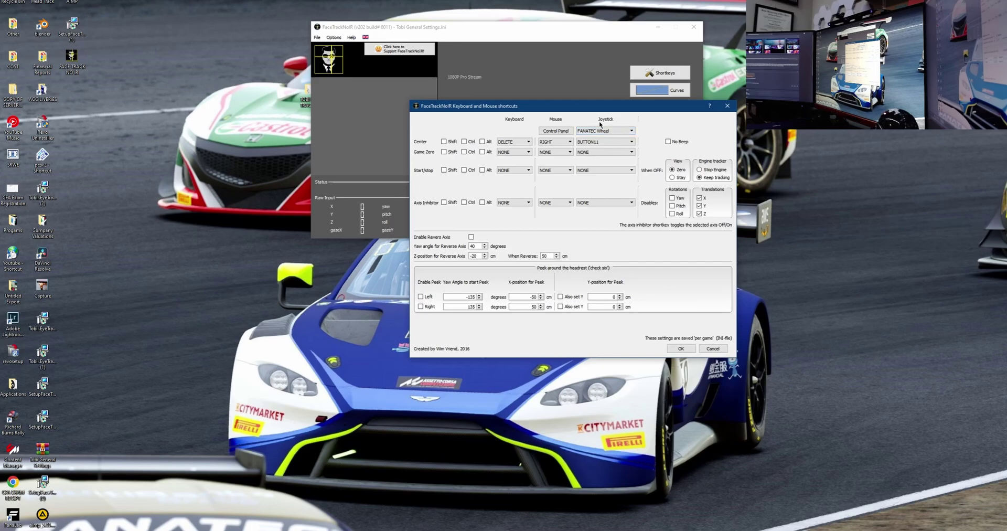
click(599, 131)
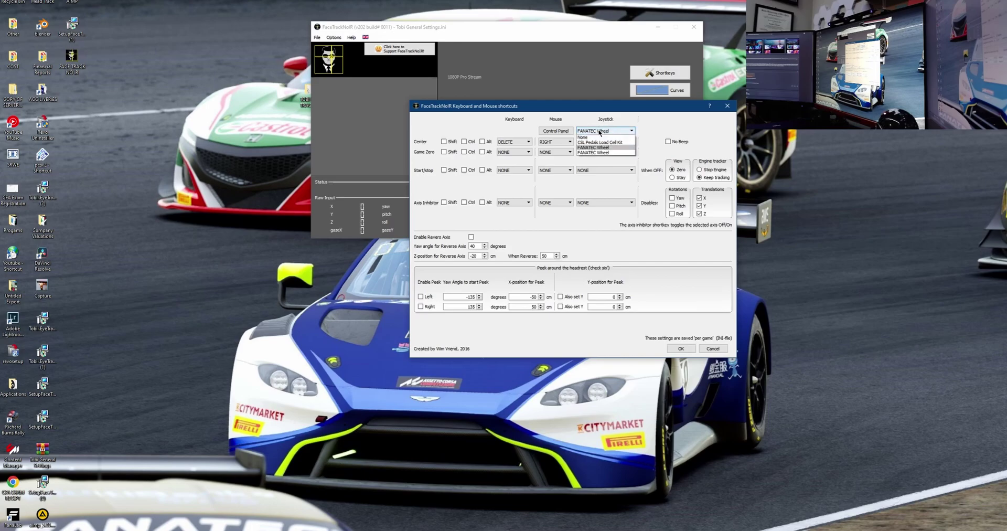
click(598, 149)
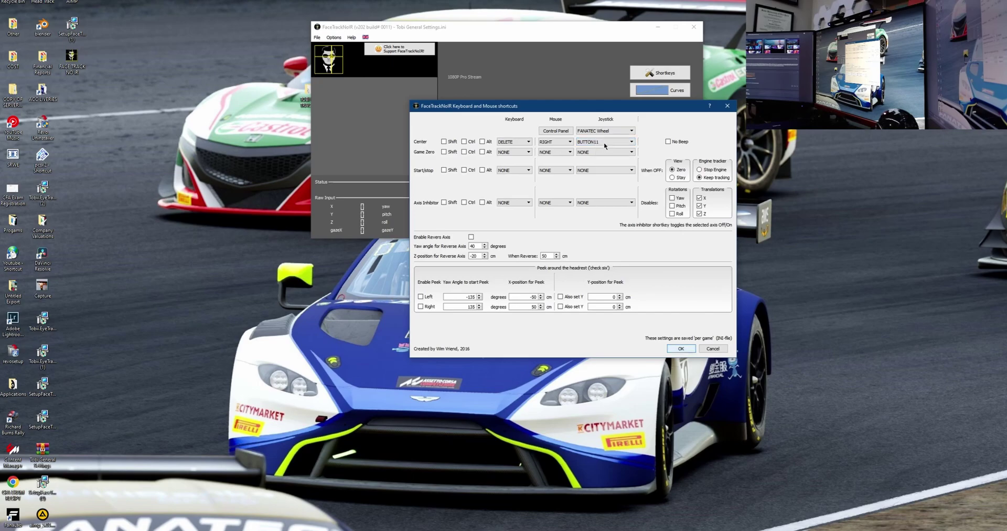
click(677, 349)
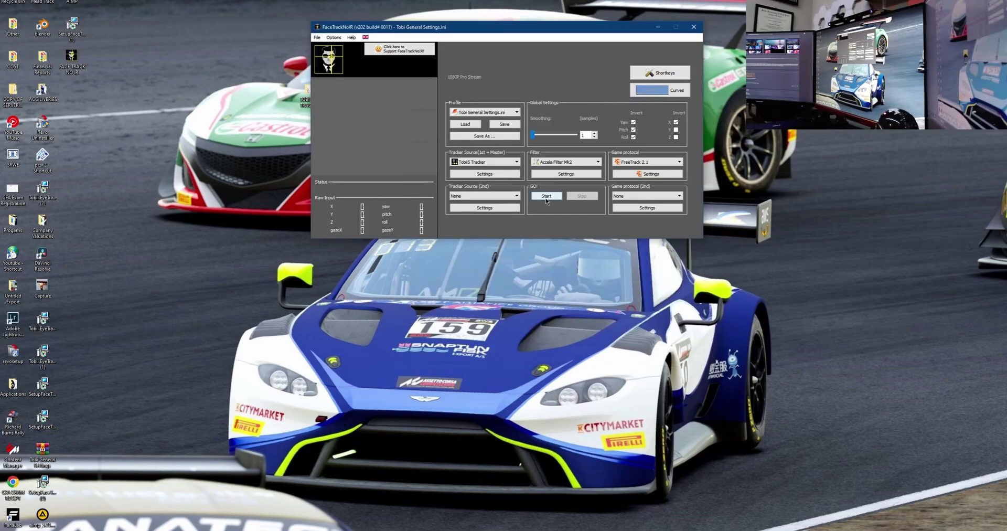
click(546, 196)
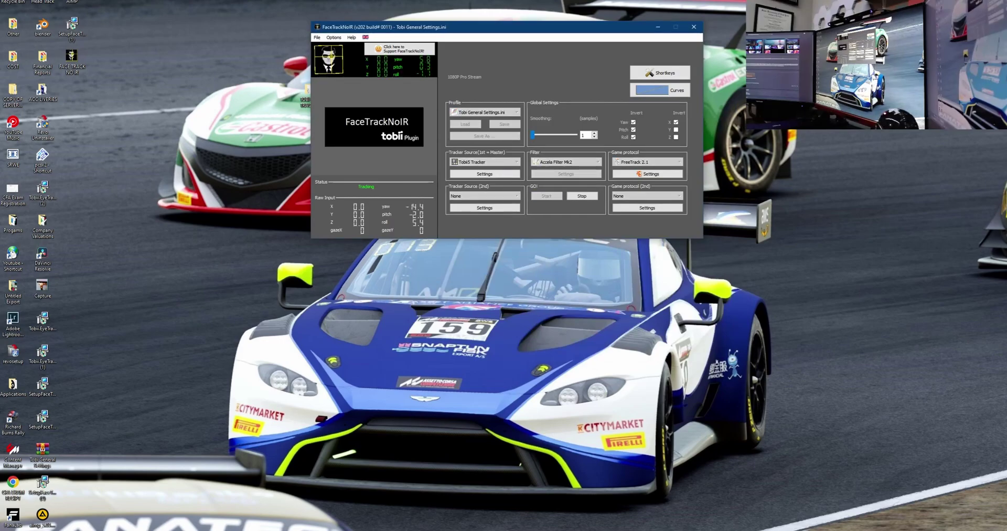
key(super)
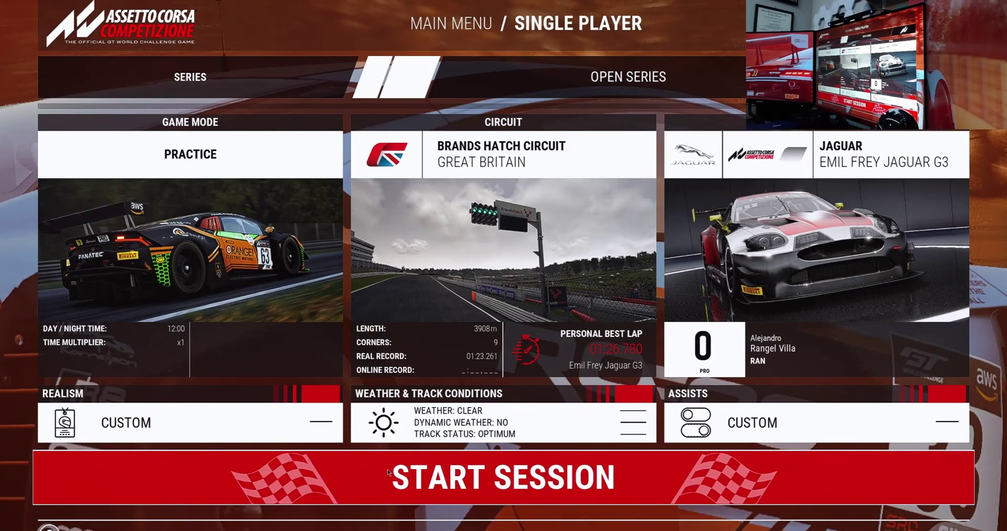
- Start the Brands Hatch session, check the Wheel & Dash view settings, and resume driving
click(389, 472)
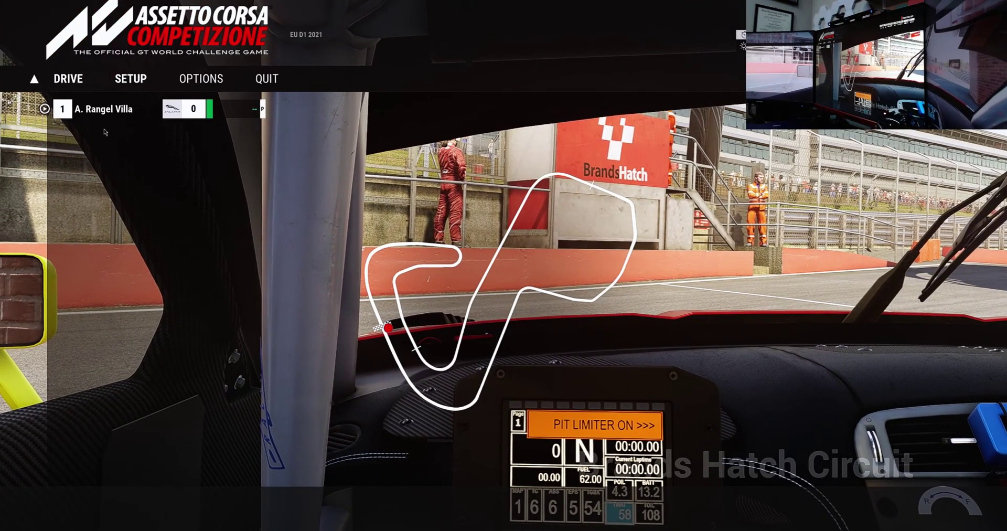
key(Return)
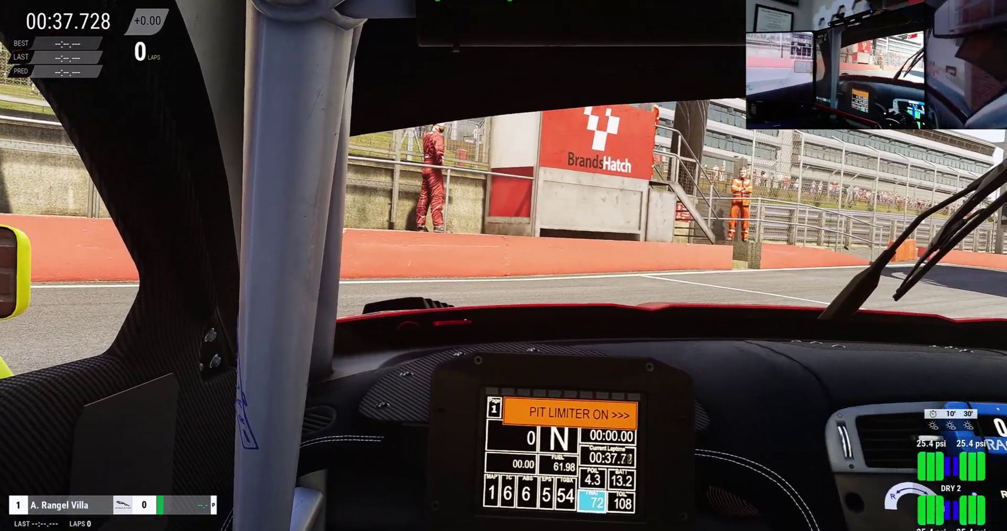
key(Escape)
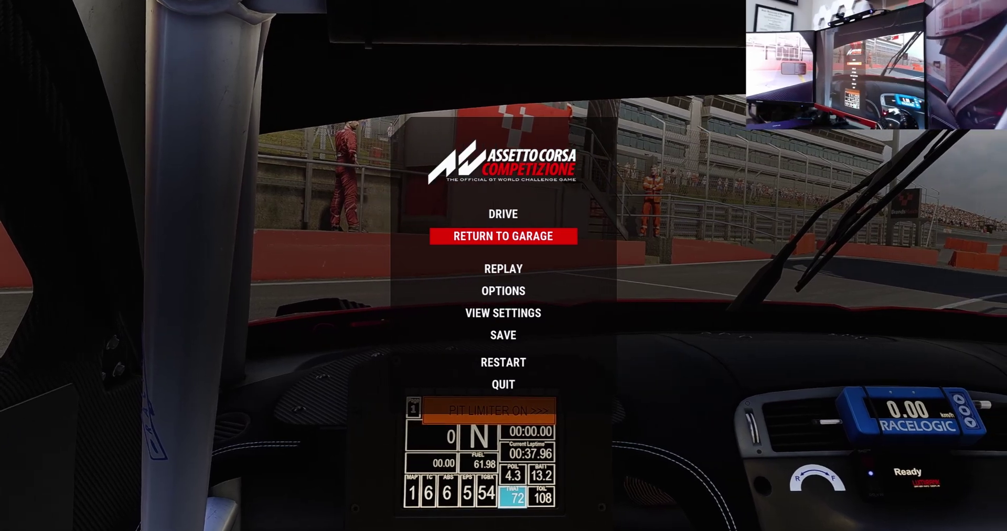
key(Down)
key(Down)
key(Down)
key(Return)
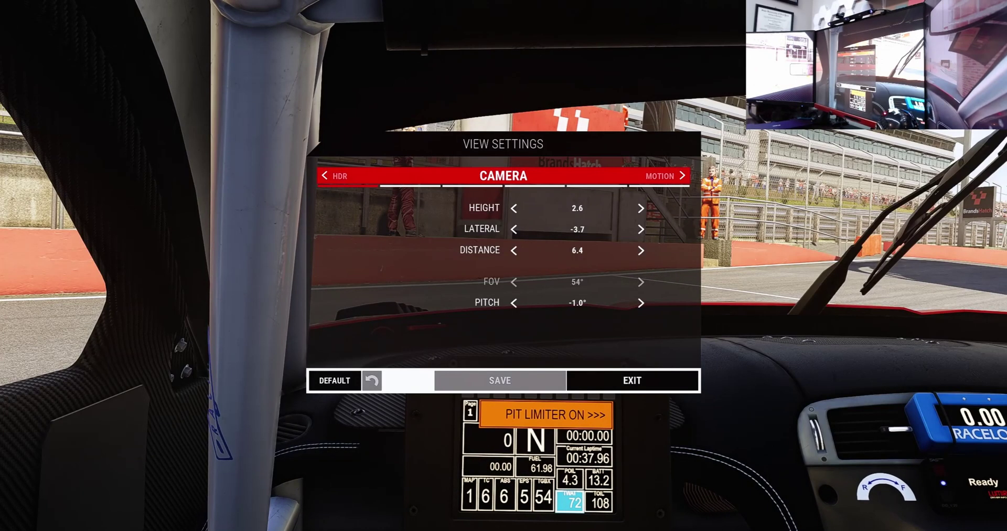
key(Right)
key(Right)
key(Escape)
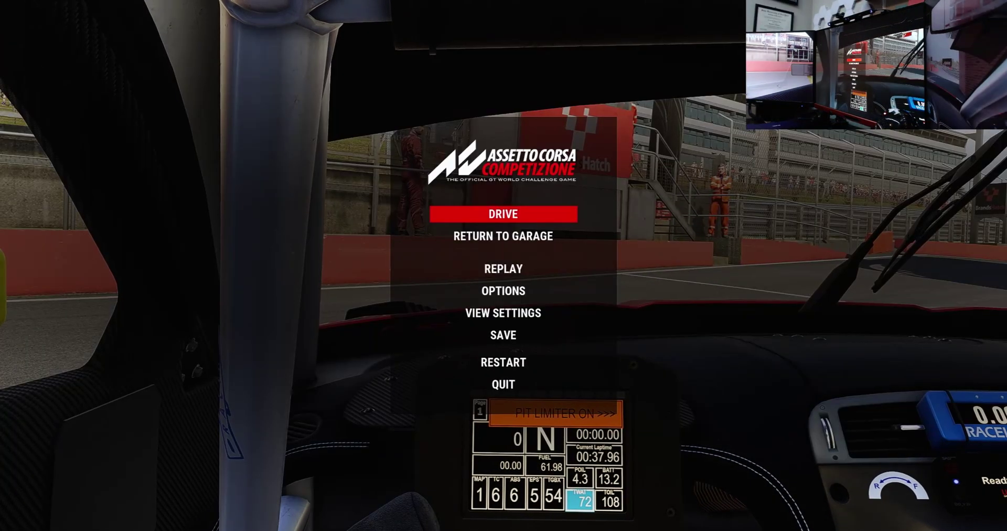
key(Escape)
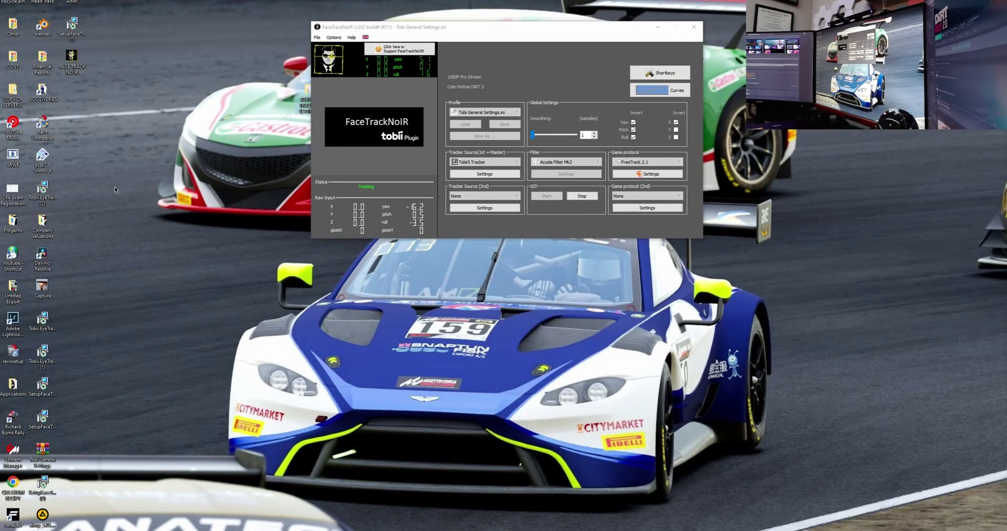
- Launch Content Manager from its desktop icon while FaceTrackNoIR keeps tracking
key(super)
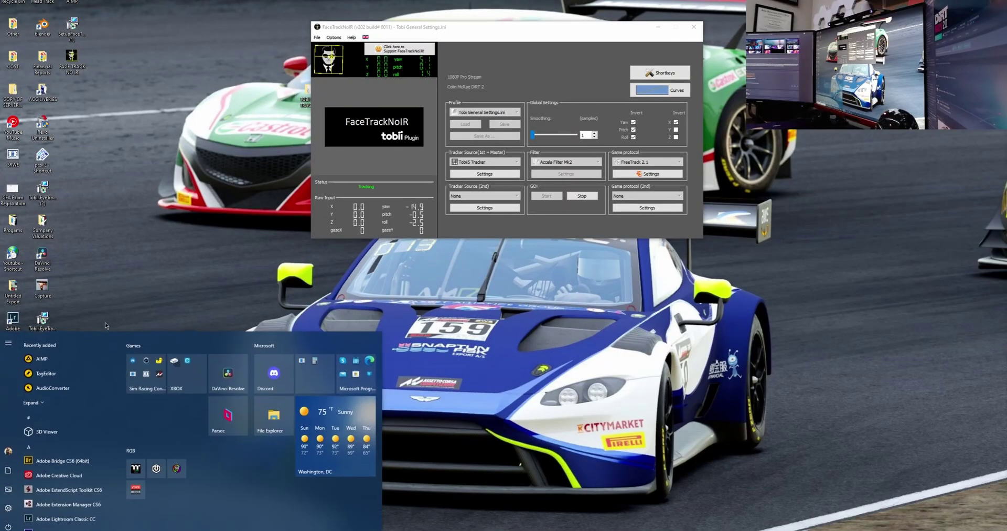
key(super)
double_click(15, 447)
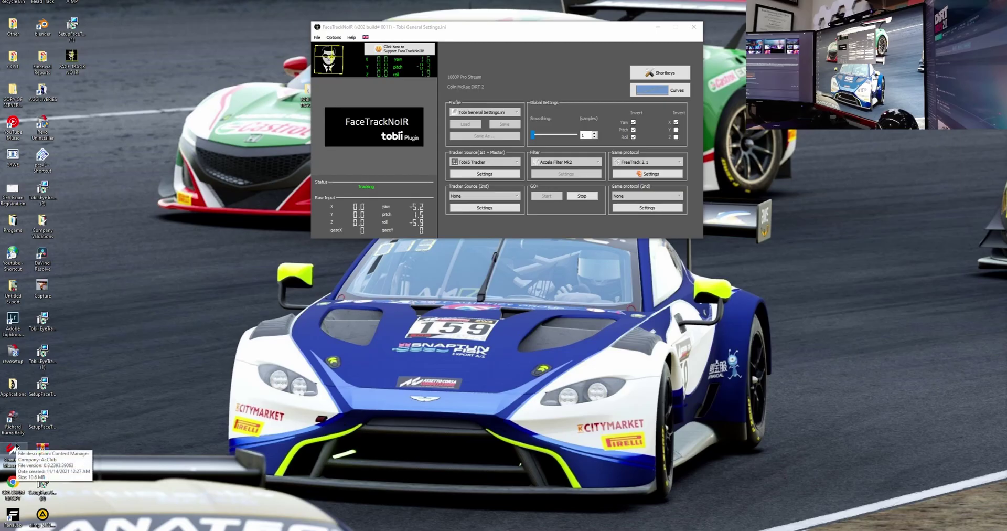